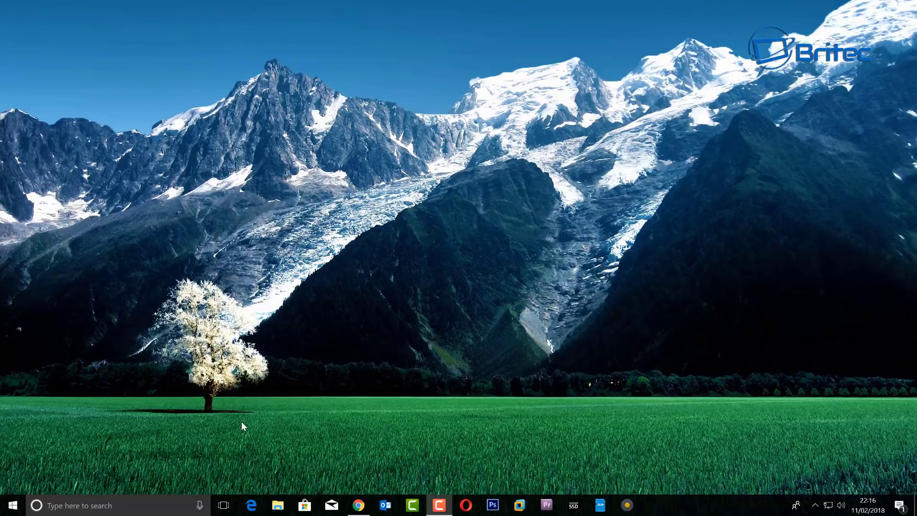
Launch the Calculator app by searching 'calc' from the taskbar
{"action": "left_click", "coordinate": [87, 506]}
{"action": "type", "text": "calc"}
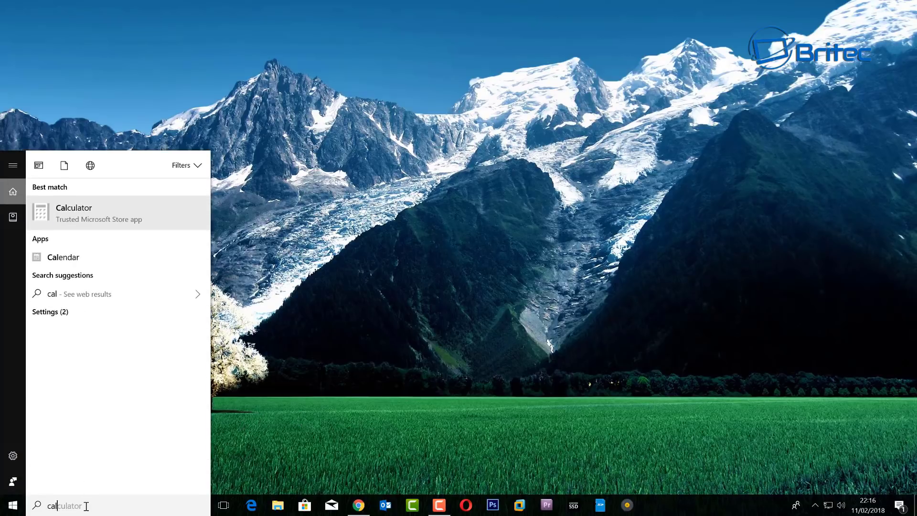
{"action": "left_click", "coordinate": [68, 209]}
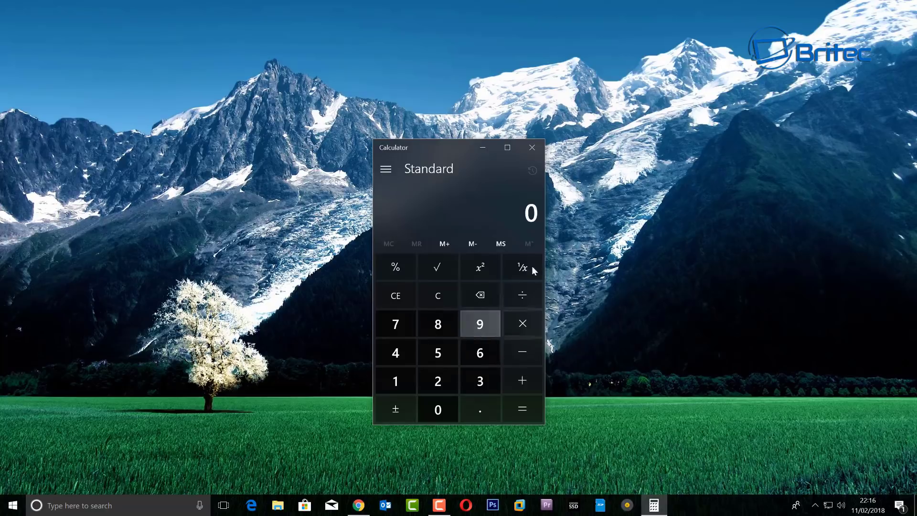
Switch Calculator to Scientific mode, then on to Programmer mode
{"action": "left_click", "coordinate": [387, 172]}
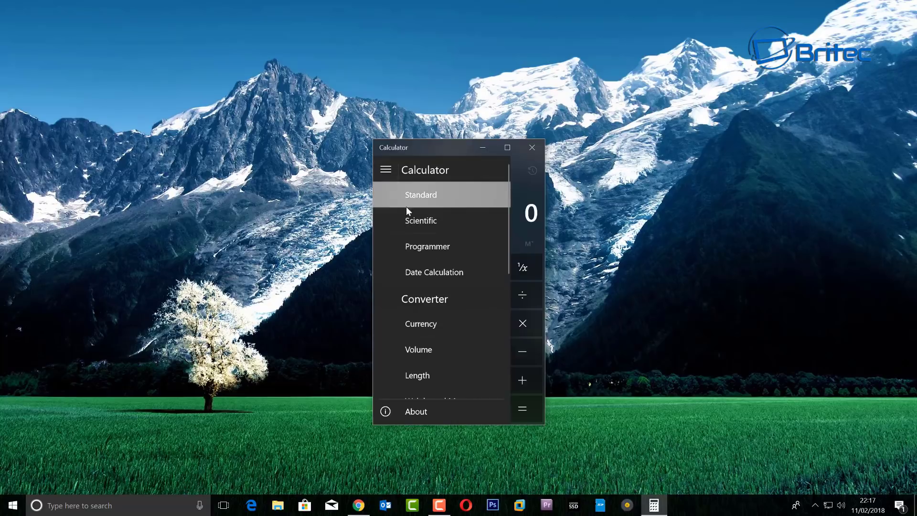
{"action": "left_click", "coordinate": [418, 221]}
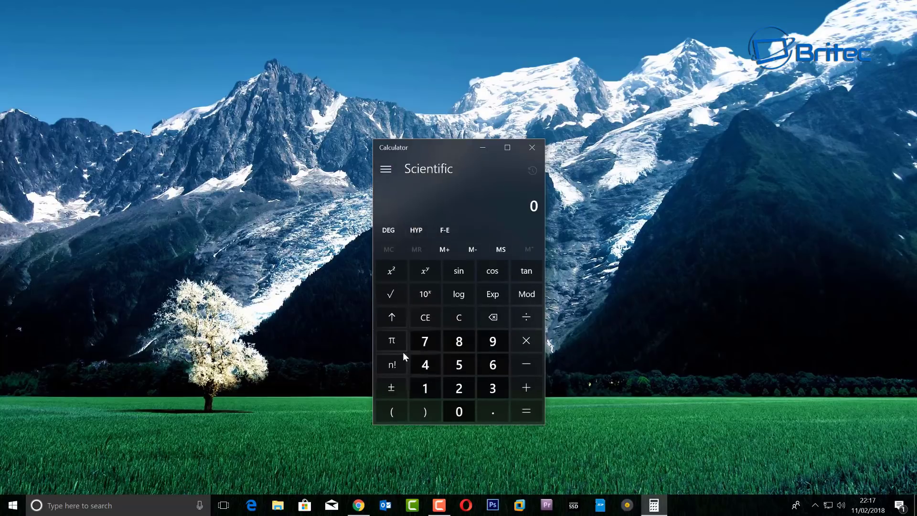
{"action": "left_click", "coordinate": [386, 171]}
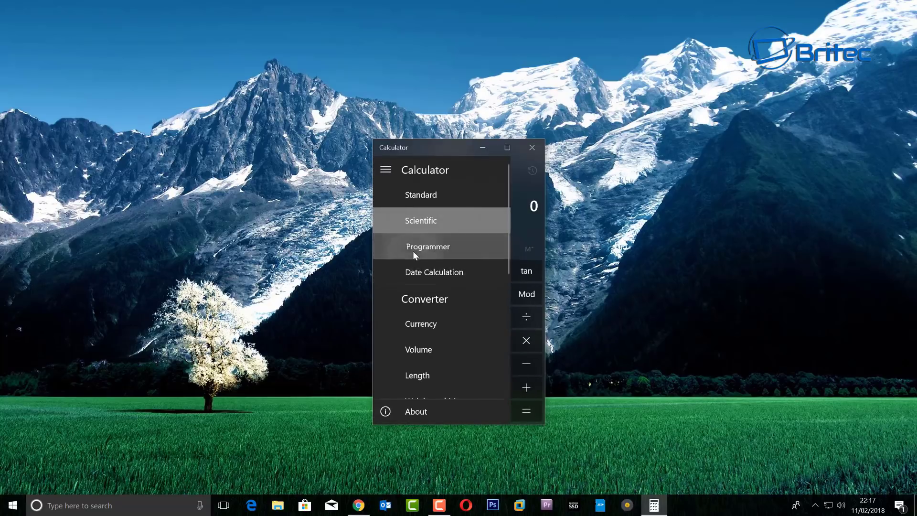
{"action": "left_click", "coordinate": [414, 249]}
{"action": "left_click", "coordinate": [386, 168]}
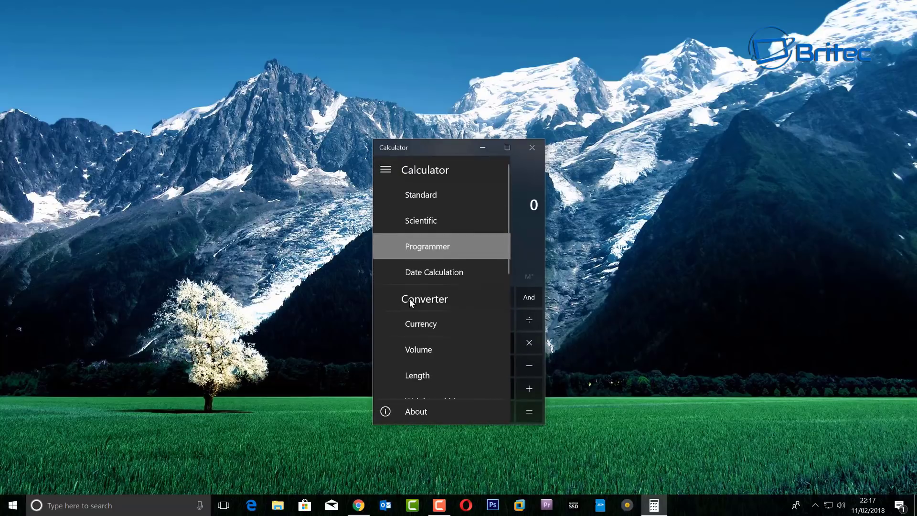
Open the Currency converter and browse target currencies, keeping GBP to USD at 1.3816
{"action": "left_click", "coordinate": [419, 323]}
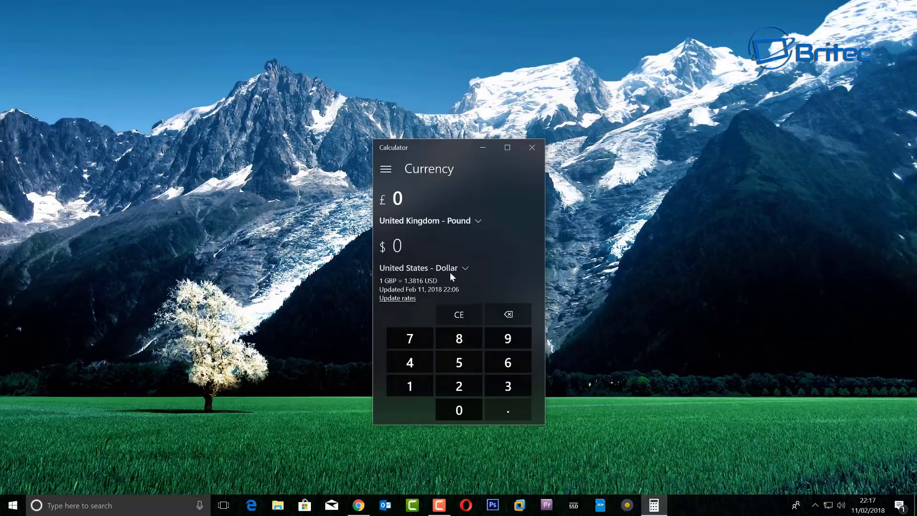
{"action": "left_click", "coordinate": [465, 267]}
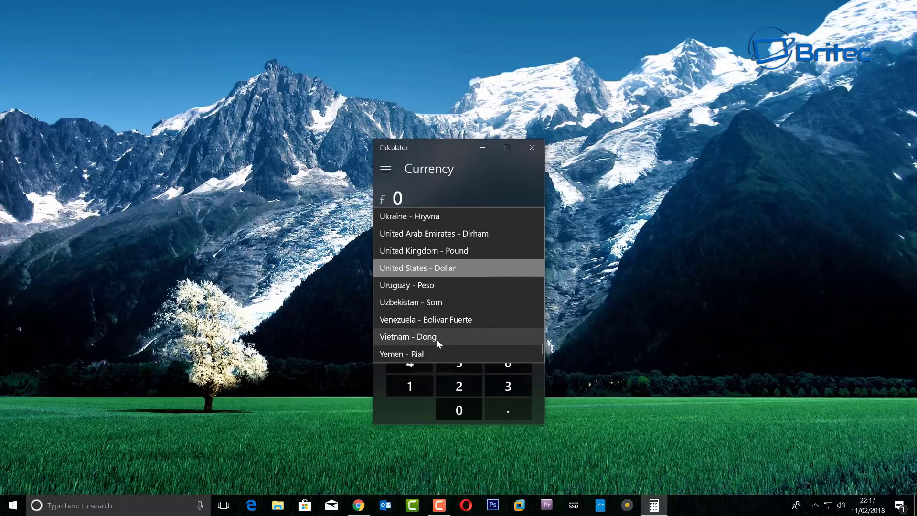
{"action": "scroll", "coordinate": [437, 338], "scroll_direction": "up", "scroll_amount": 5}
{"action": "scroll", "coordinate": [436, 339], "scroll_direction": "up", "scroll_amount": 12}
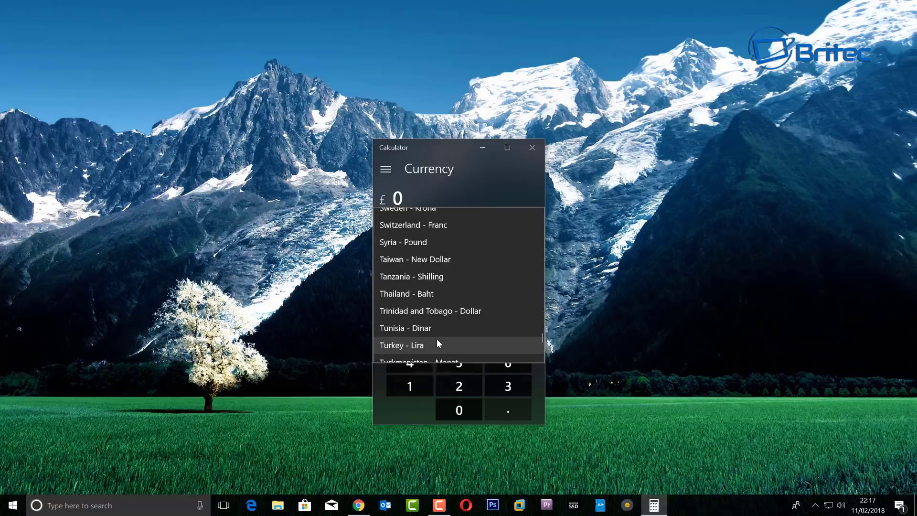
{"action": "scroll", "coordinate": [437, 339], "scroll_direction": "up", "scroll_amount": 15}
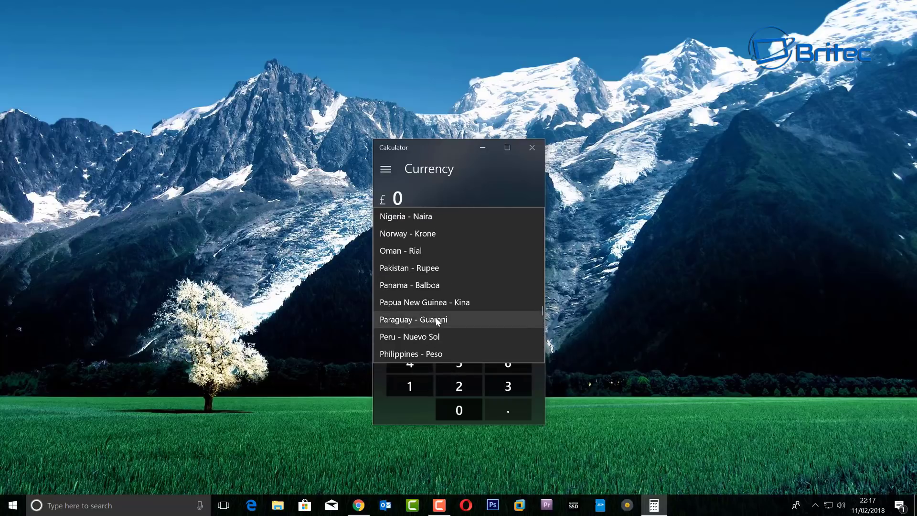
{"action": "scroll", "coordinate": [434, 324], "scroll_direction": "up", "scroll_amount": 4}
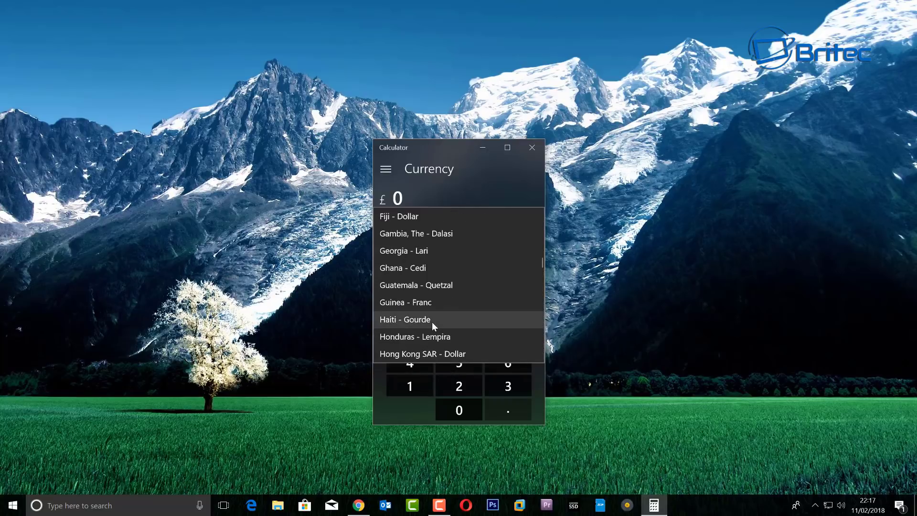
{"action": "scroll", "coordinate": [431, 322], "scroll_direction": "up", "scroll_amount": 13}
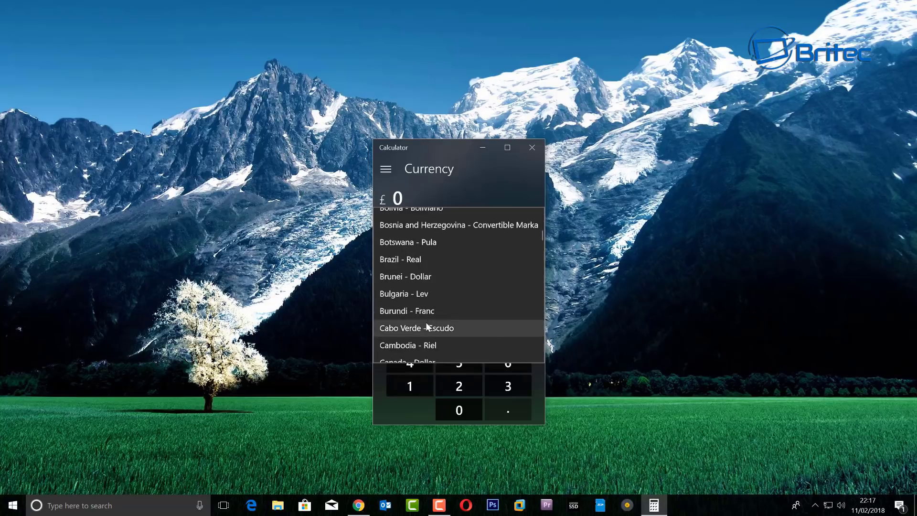
{"action": "scroll", "coordinate": [425, 325], "scroll_direction": "up", "scroll_amount": 3}
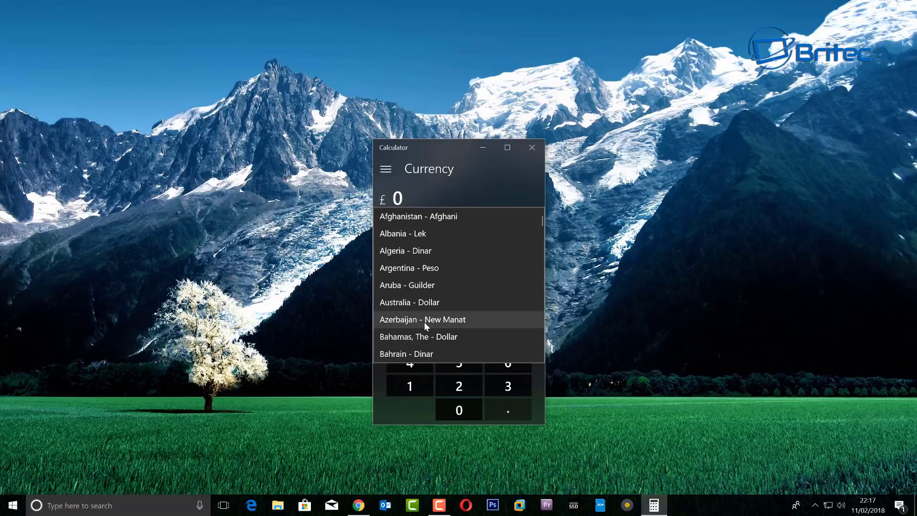
{"action": "left_click", "coordinate": [484, 192]}
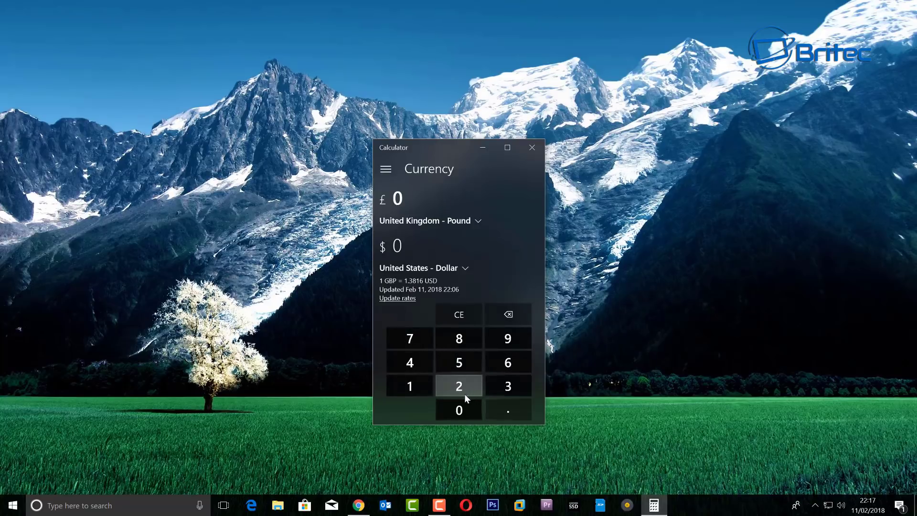
Enter £7.50 and convert it to Australian dollars, giving 13.26 AUD
{"action": "left_click", "coordinate": [411, 346]}
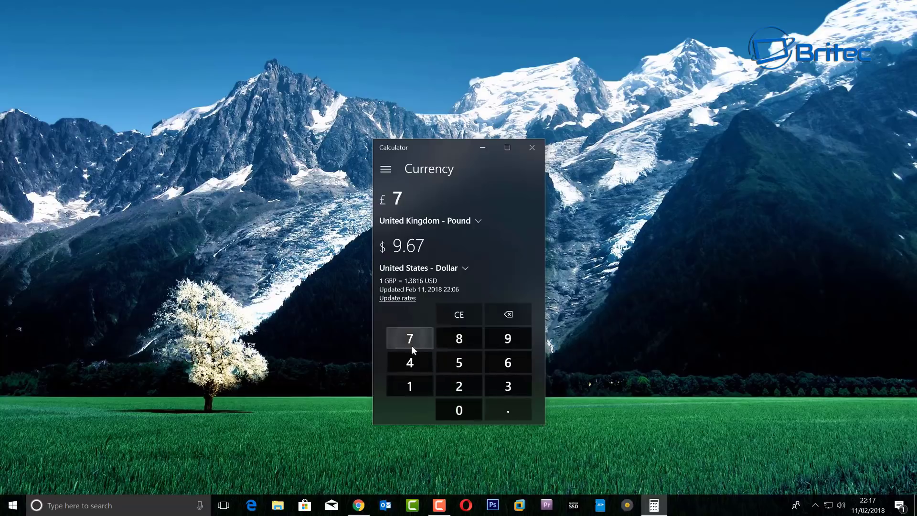
{"action": "left_click", "coordinate": [500, 411]}
{"action": "left_click", "coordinate": [454, 363]}
{"action": "left_click", "coordinate": [461, 410]}
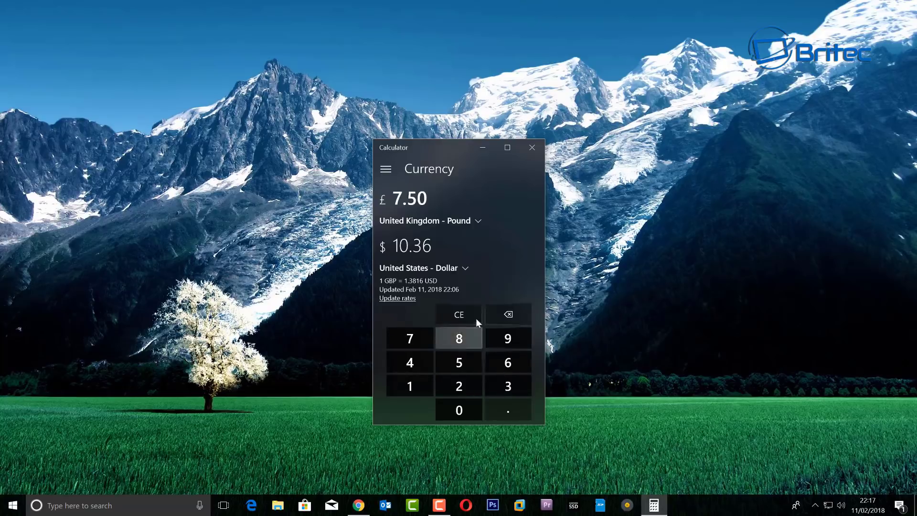
{"action": "left_click", "coordinate": [466, 267]}
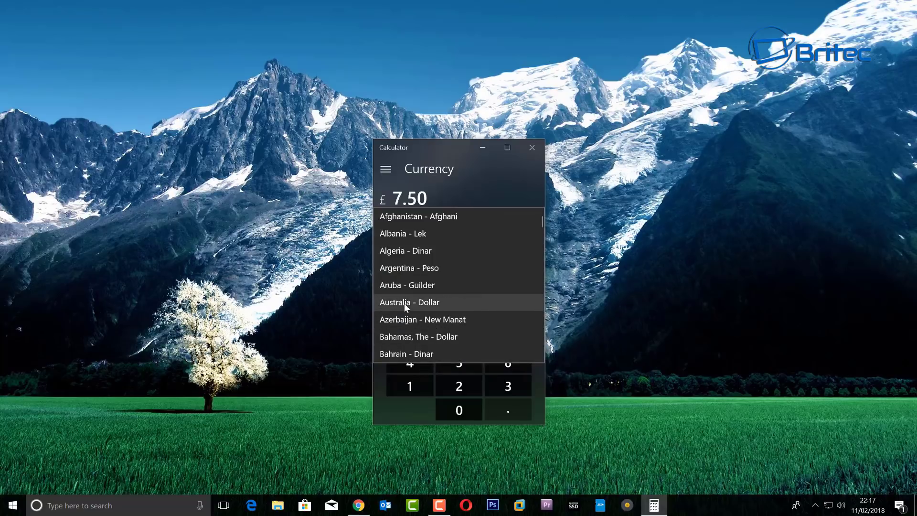
{"action": "left_click", "coordinate": [386, 303]}
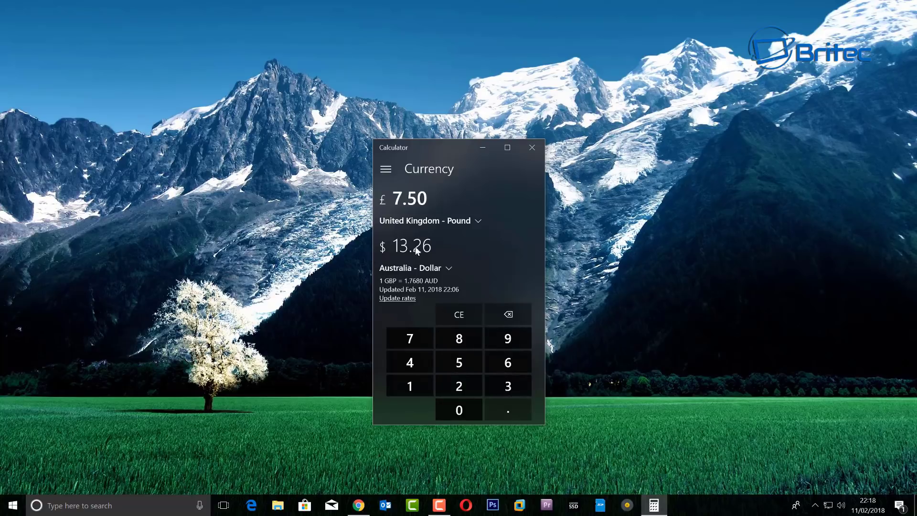
Change the currency pair to Australian dollars converted into euros
{"action": "left_click", "coordinate": [477, 220]}
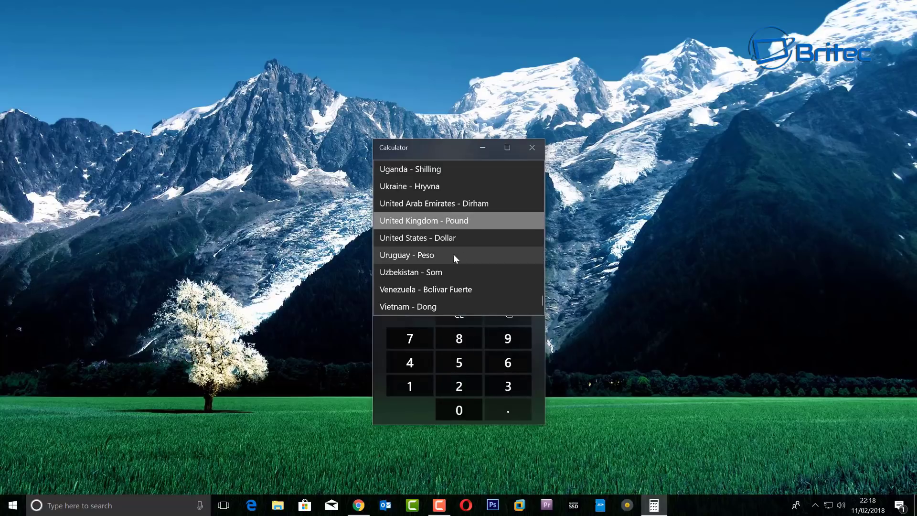
{"action": "scroll", "coordinate": [455, 281], "scroll_direction": "up", "scroll_amount": 10}
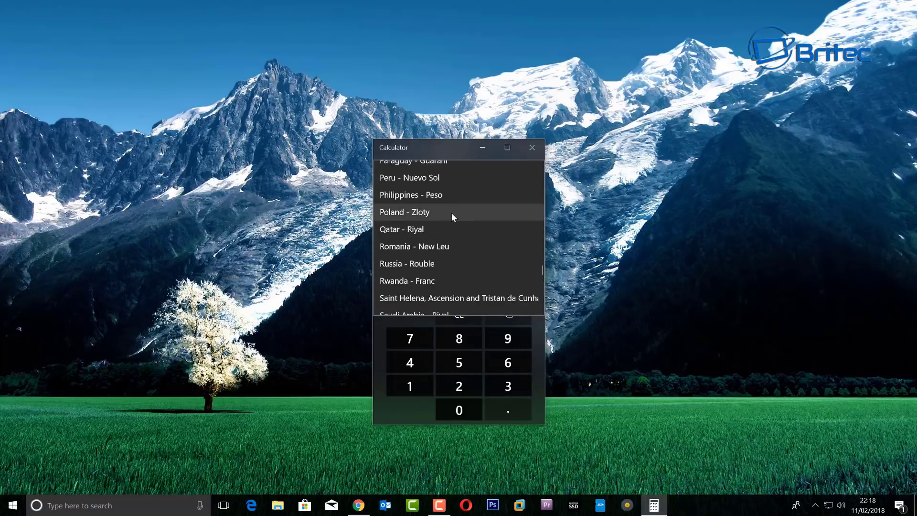
{"action": "scroll", "coordinate": [452, 218], "scroll_direction": "up", "scroll_amount": 7}
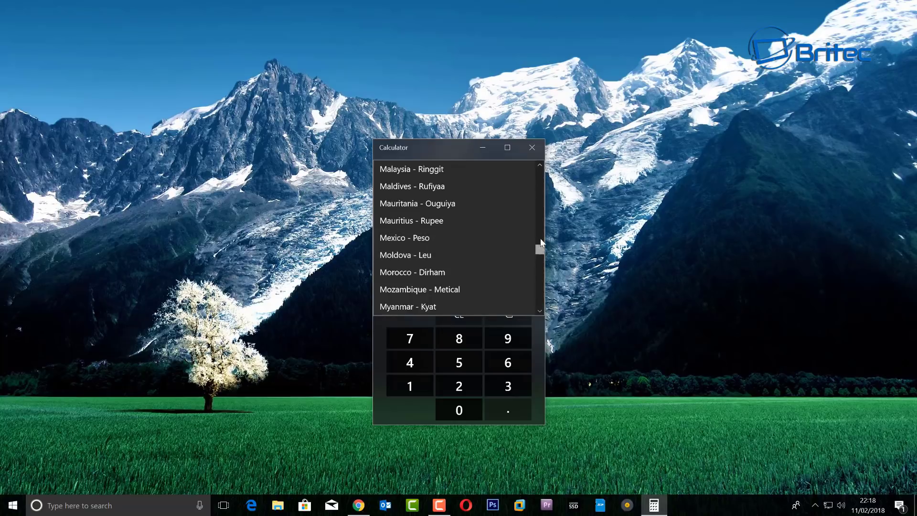
{"action": "left_click_drag", "start_coordinate": [540, 248], "coordinate": [539, 170]}
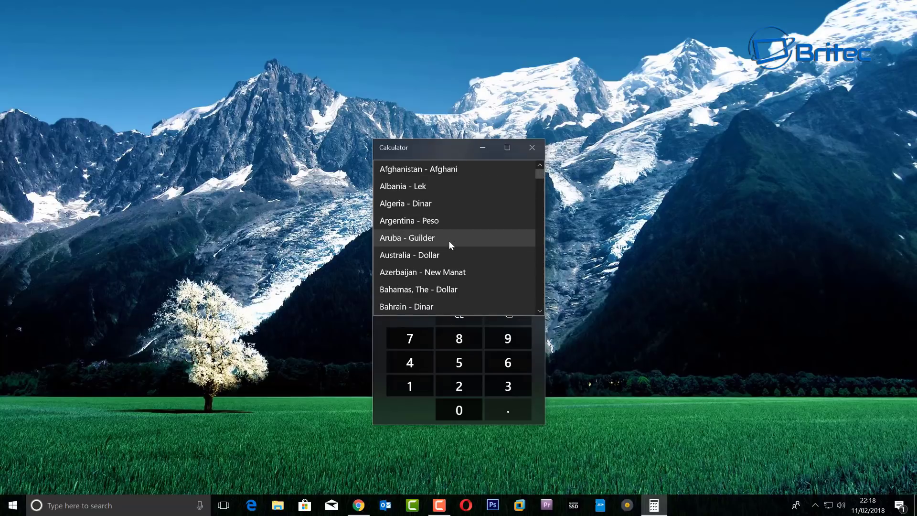
{"action": "left_click", "coordinate": [431, 255]}
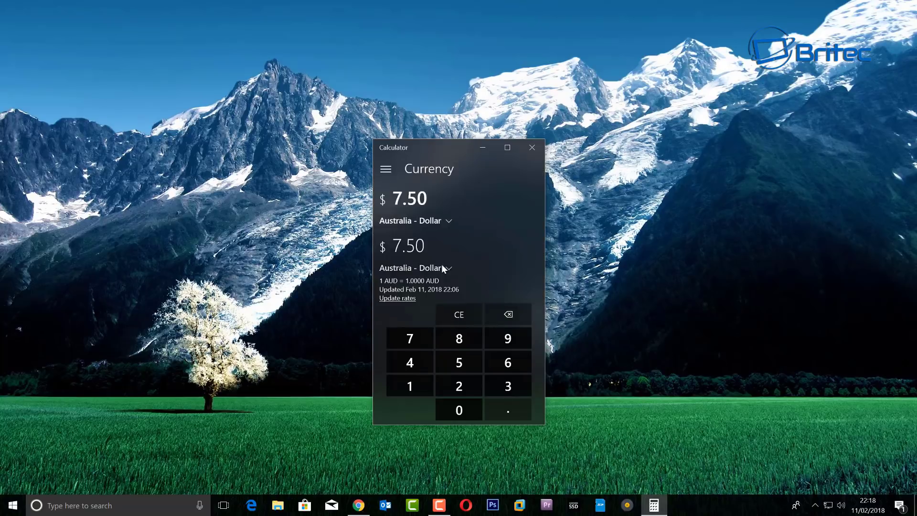
{"action": "left_click", "coordinate": [446, 268]}
{"action": "scroll", "coordinate": [451, 300], "scroll_direction": "down", "scroll_amount": 3}
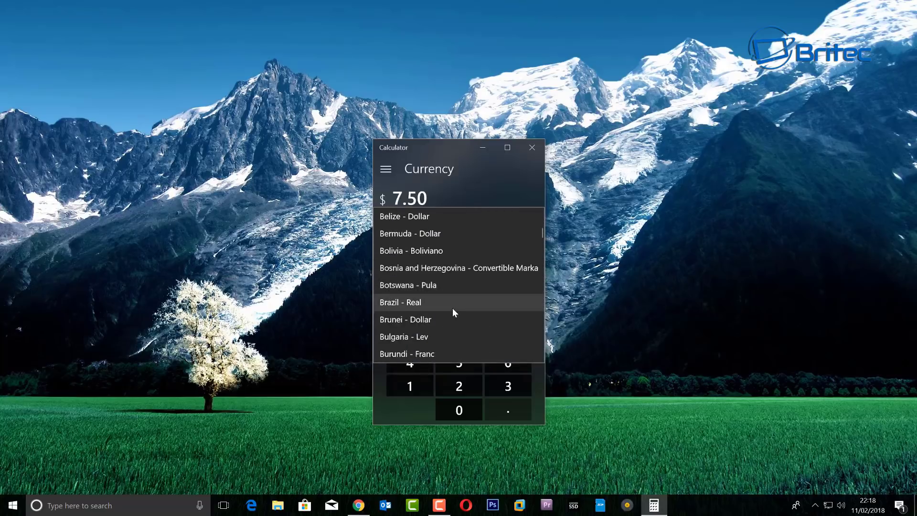
{"action": "scroll", "coordinate": [452, 310], "scroll_direction": "down", "scroll_amount": 5}
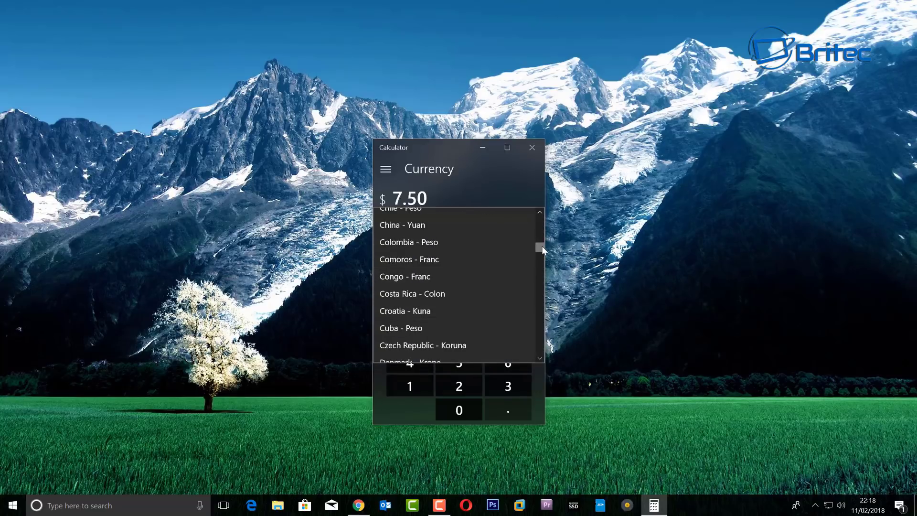
{"action": "mouse_move", "coordinate": [543, 246]}
{"action": "left_mouse_down"}
{"action": "mouse_move", "coordinate": [537, 269]}
{"action": "mouse_move", "coordinate": [539, 248]}
{"action": "mouse_move", "coordinate": [535, 257]}
{"action": "left_mouse_up"}
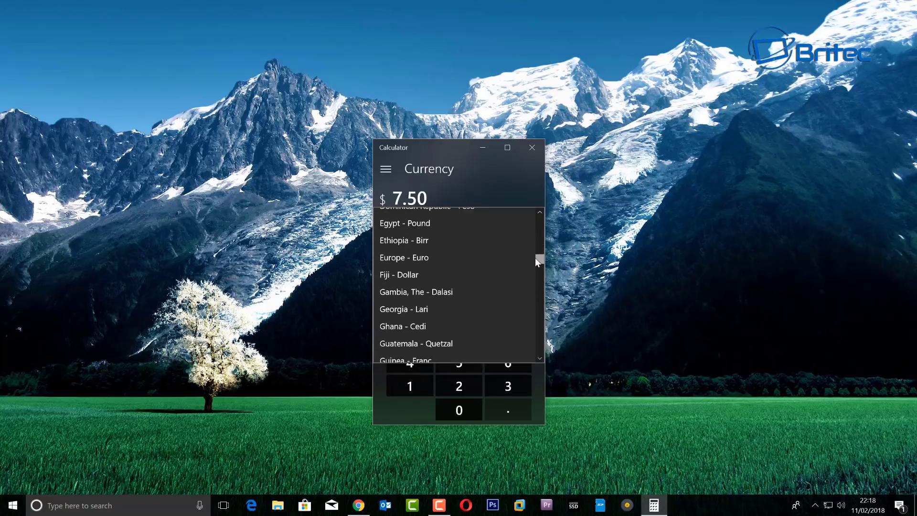
{"action": "left_click", "coordinate": [418, 257]}
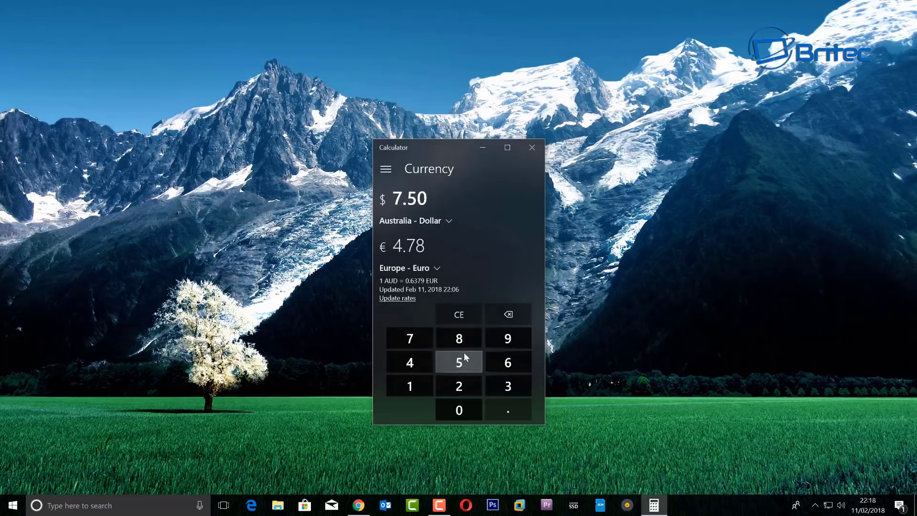
Clear the amount and enter 8.00 AUD, which gives €5.10
{"action": "left_click", "coordinate": [464, 313]}
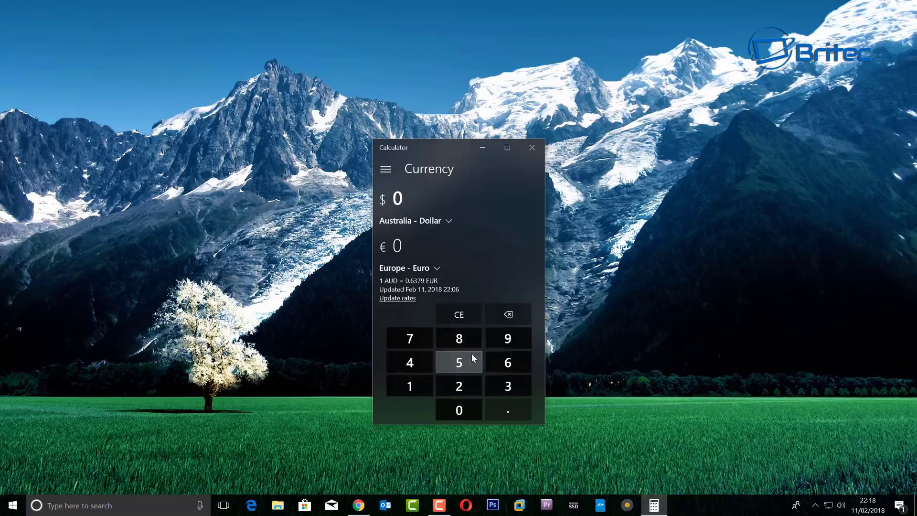
{"action": "left_click", "coordinate": [458, 340]}
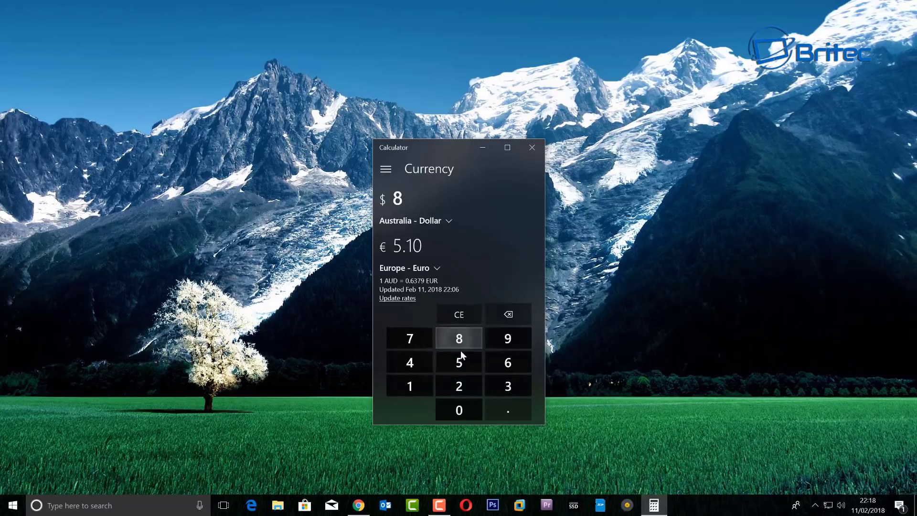
{"action": "left_click", "coordinate": [493, 405]}
{"action": "double_click", "coordinate": [465, 406]}
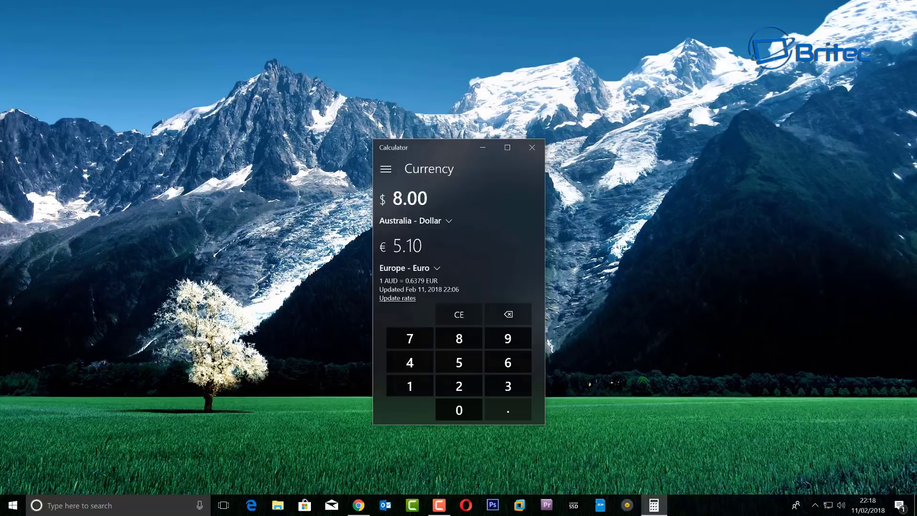
Switch to the Weight and Mass converter and enter 80 kilograms, giving 176.3698 pounds
{"action": "left_click", "coordinate": [386, 169]}
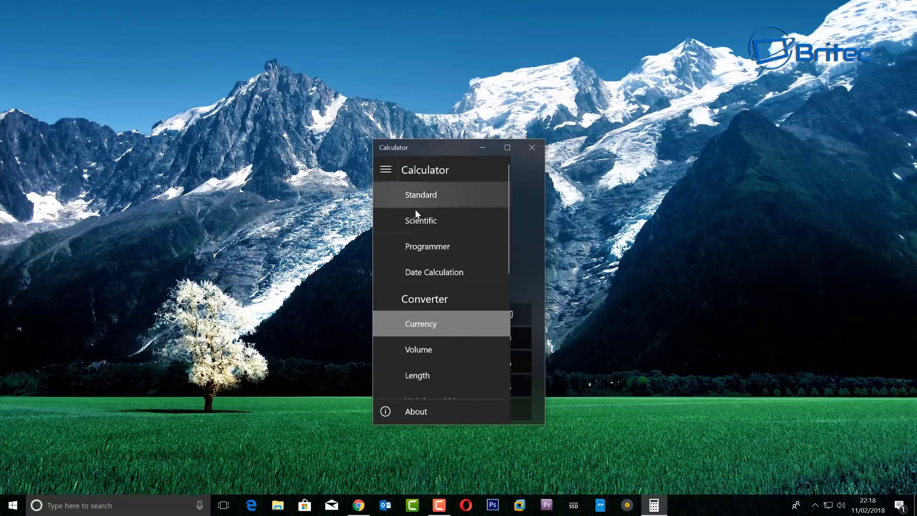
{"action": "scroll", "coordinate": [437, 327], "scroll_direction": "down", "scroll_amount": 2}
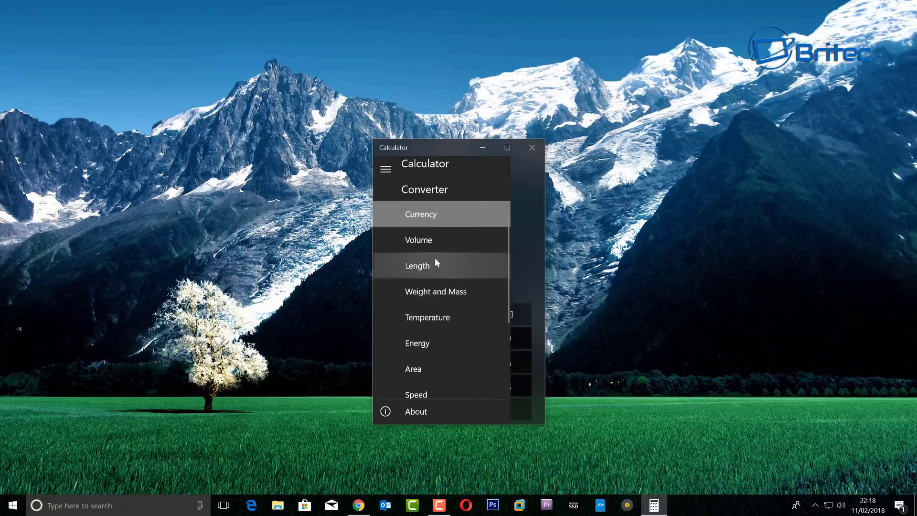
{"action": "left_click", "coordinate": [440, 293]}
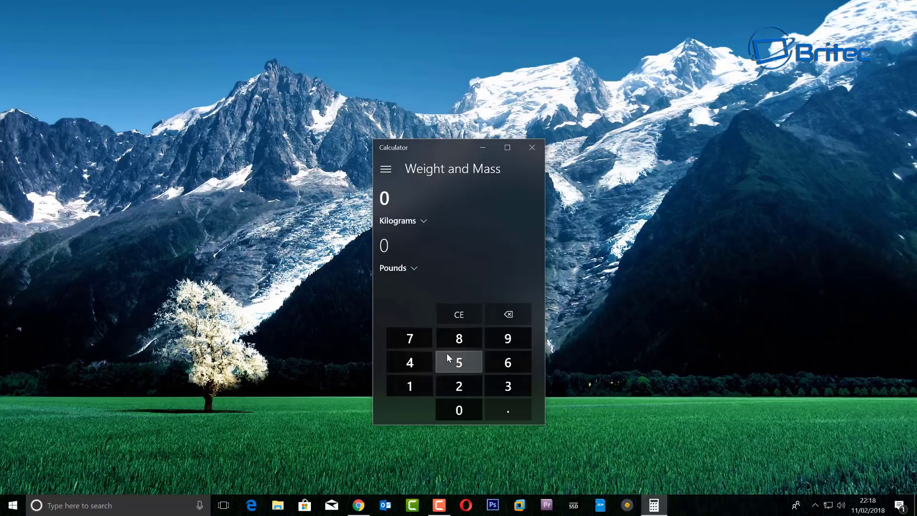
{"action": "left_click", "coordinate": [459, 338]}
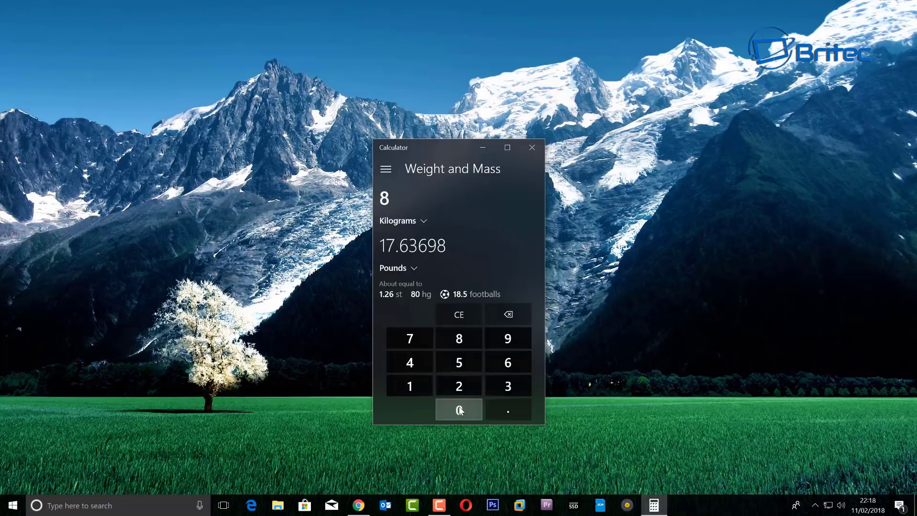
{"action": "key", "text": "0"}
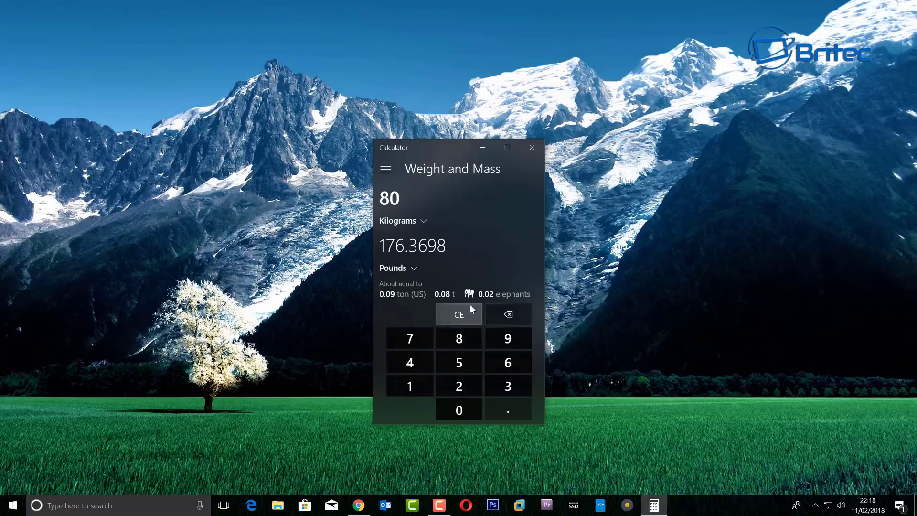
In the Temperature converter, convert 28 Celsius to Fahrenheit, giving 82.4 °F
{"action": "left_click", "coordinate": [386, 170]}
{"action": "left_click", "coordinate": [421, 318]}
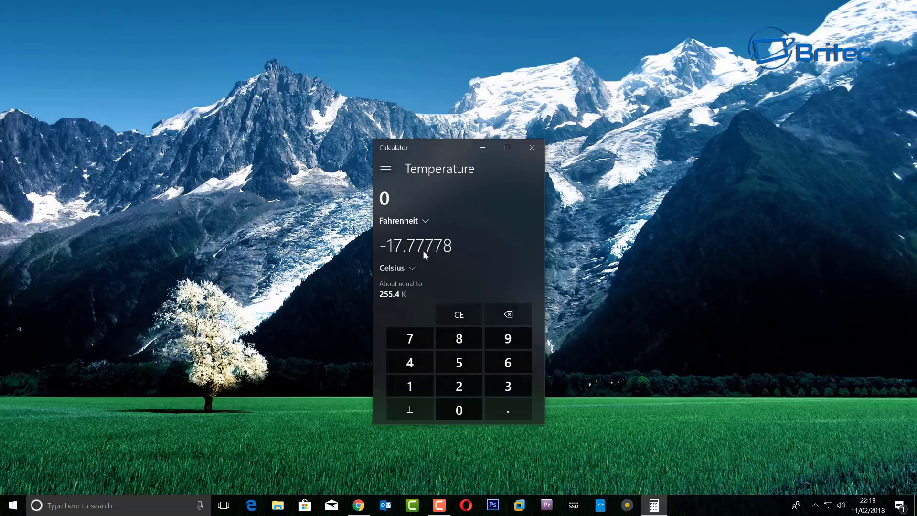
{"action": "left_click", "coordinate": [429, 219]}
{"action": "left_click", "coordinate": [406, 202]}
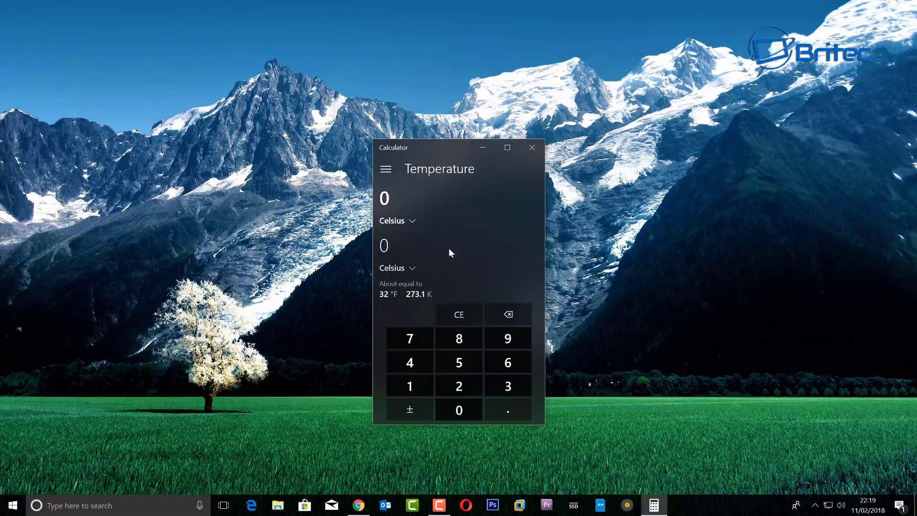
{"action": "left_click", "coordinate": [414, 267]}
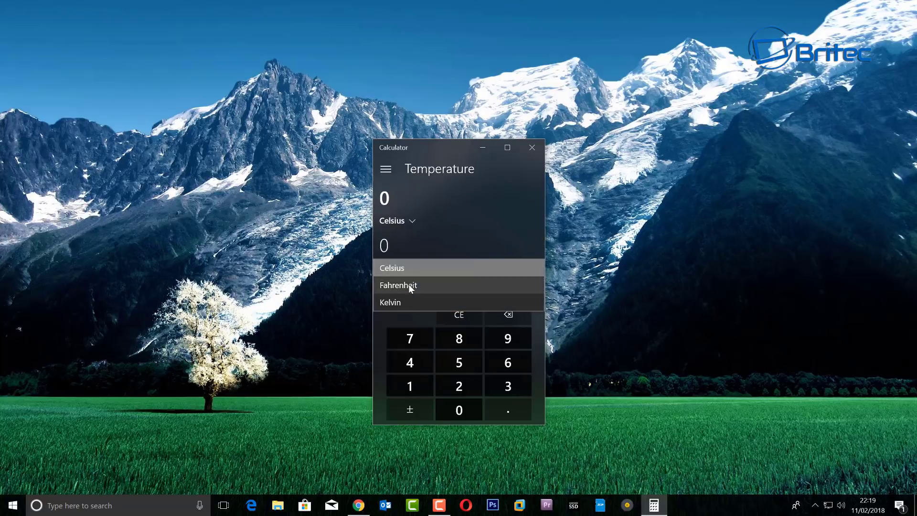
{"action": "left_click", "coordinate": [411, 285]}
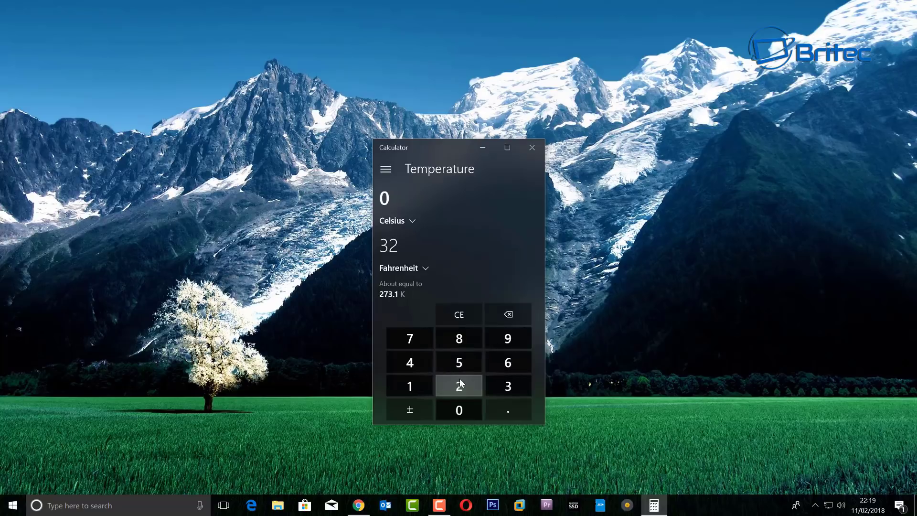
{"action": "left_click", "coordinate": [464, 392]}
{"action": "key", "text": "8"}
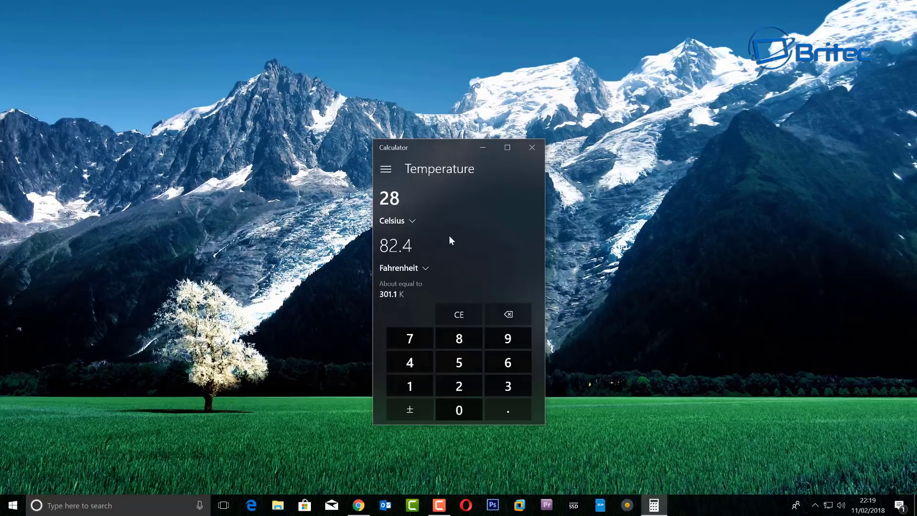
Open the Speed converter set from Miles per hour to Kilometres per hour
{"action": "left_click", "coordinate": [387, 169]}
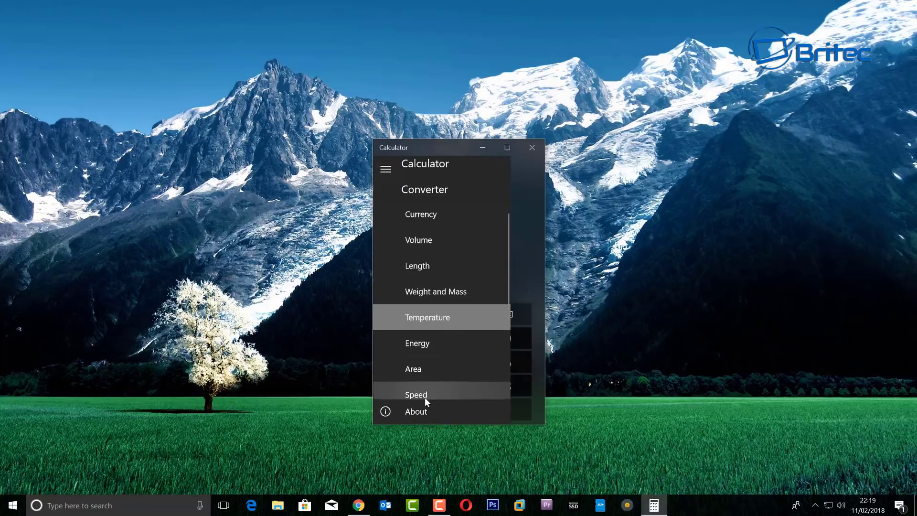
{"action": "scroll", "coordinate": [439, 320], "scroll_direction": "down", "scroll_amount": 5}
{"action": "left_click", "coordinate": [430, 249]}
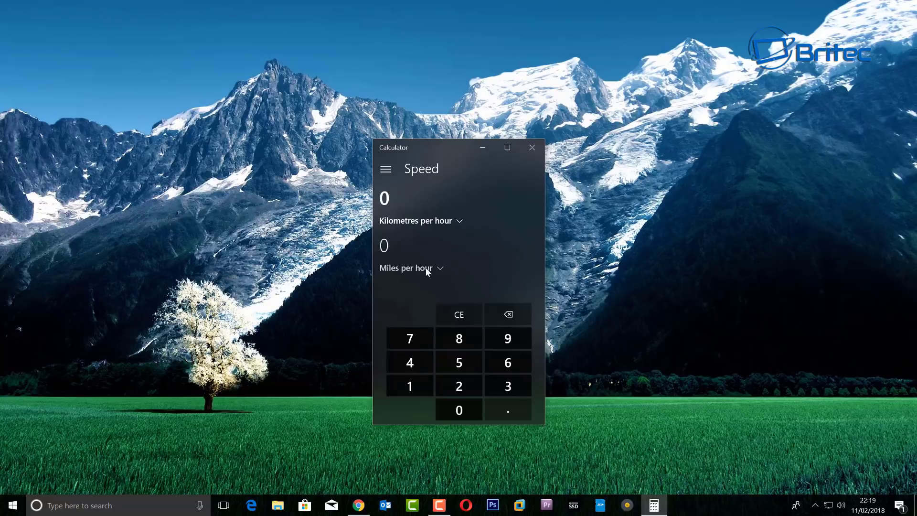
{"action": "left_click", "coordinate": [457, 223]}
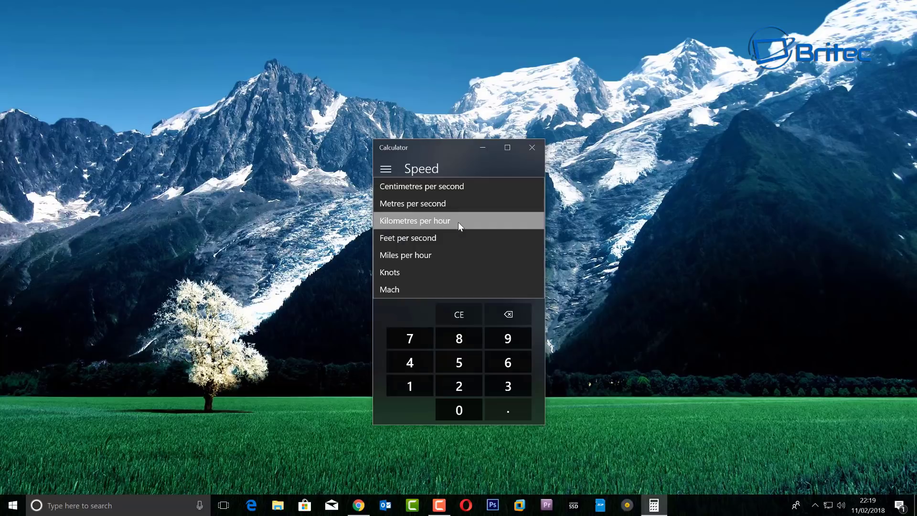
{"action": "left_click", "coordinate": [442, 259]}
{"action": "left_click", "coordinate": [437, 271]}
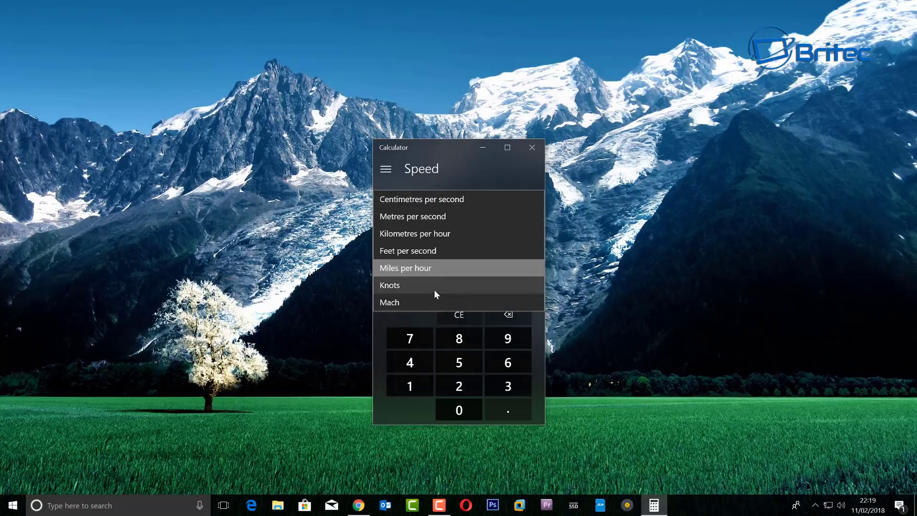
{"action": "left_click", "coordinate": [429, 237]}
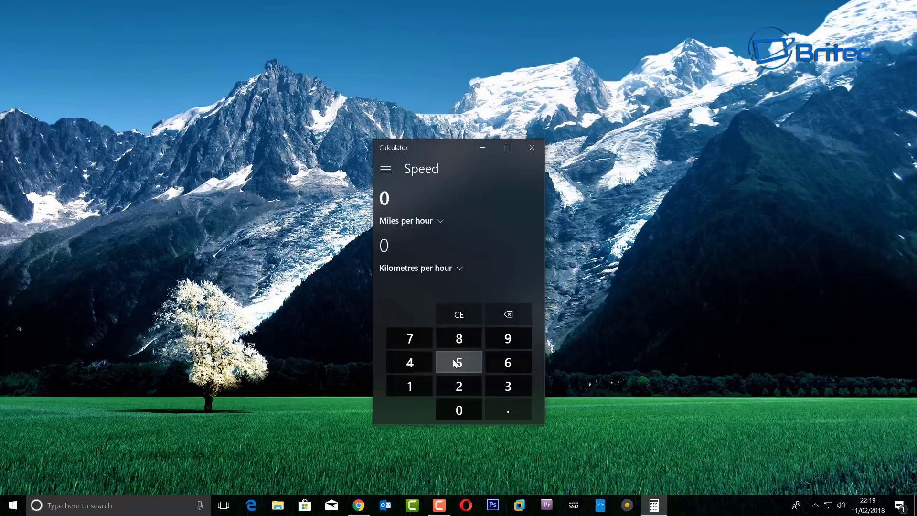
Enter 130 miles per hour, giving 209.196 kilometres per hour, leaving units unchanged
{"action": "left_click", "coordinate": [414, 385]}
{"action": "left_click", "coordinate": [495, 386]}
{"action": "left_click", "coordinate": [469, 411]}
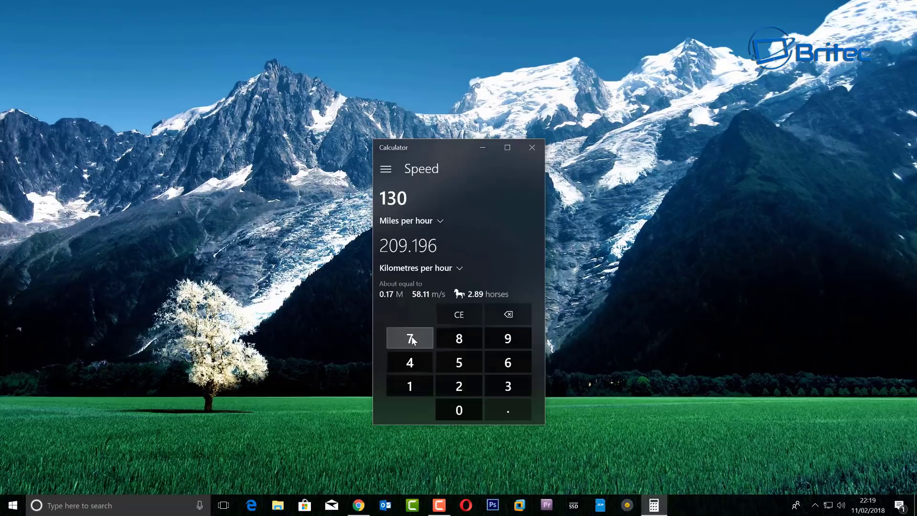
{"action": "left_click", "coordinate": [446, 267]}
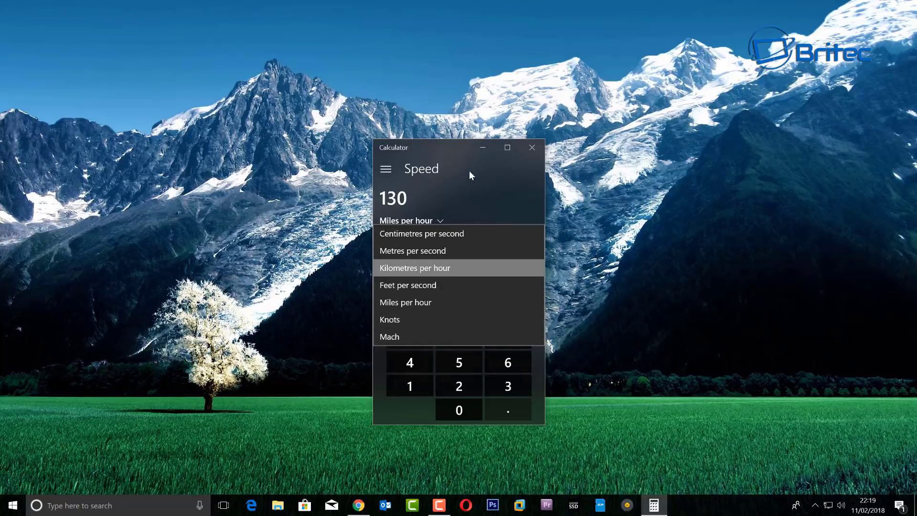
{"action": "left_click", "coordinate": [450, 171]}
{"action": "left_click", "coordinate": [385, 170]}
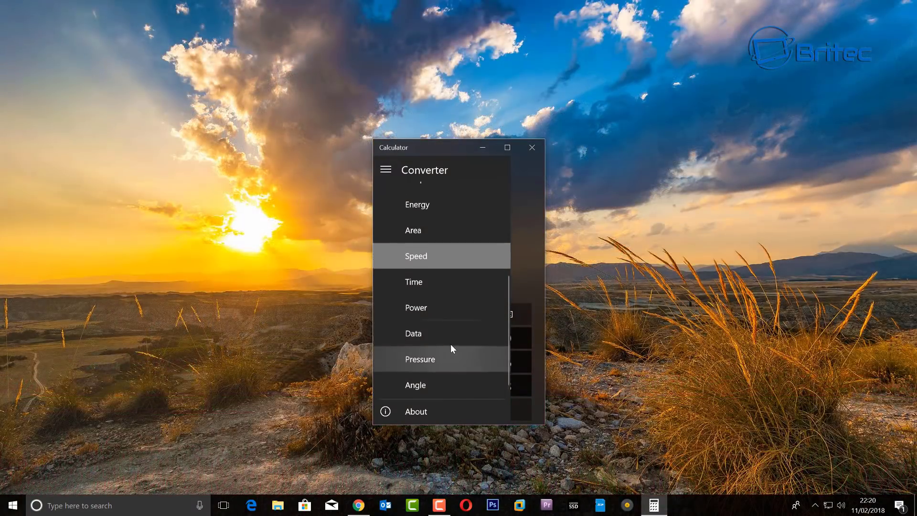
{"action": "scroll", "coordinate": [451, 344], "scroll_direction": "up", "scroll_amount": 5}
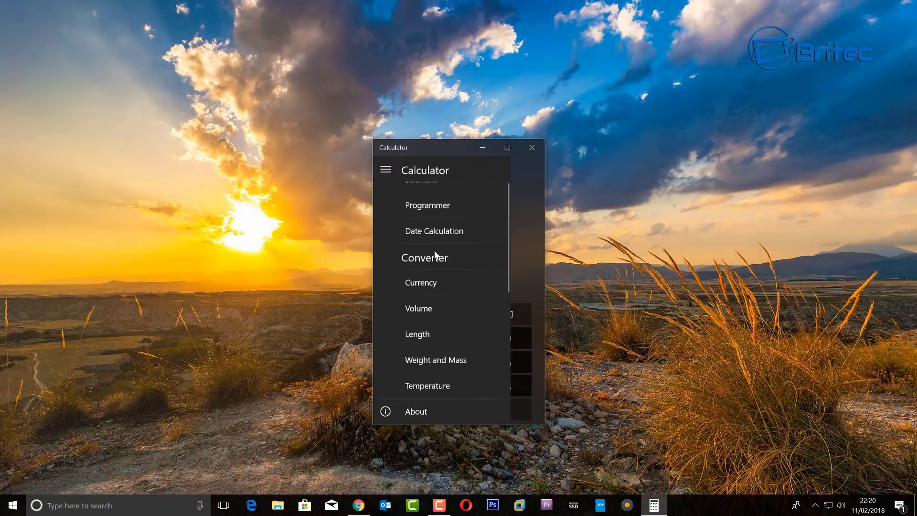
{"action": "scroll", "coordinate": [449, 287], "scroll_direction": "up", "scroll_amount": 2}
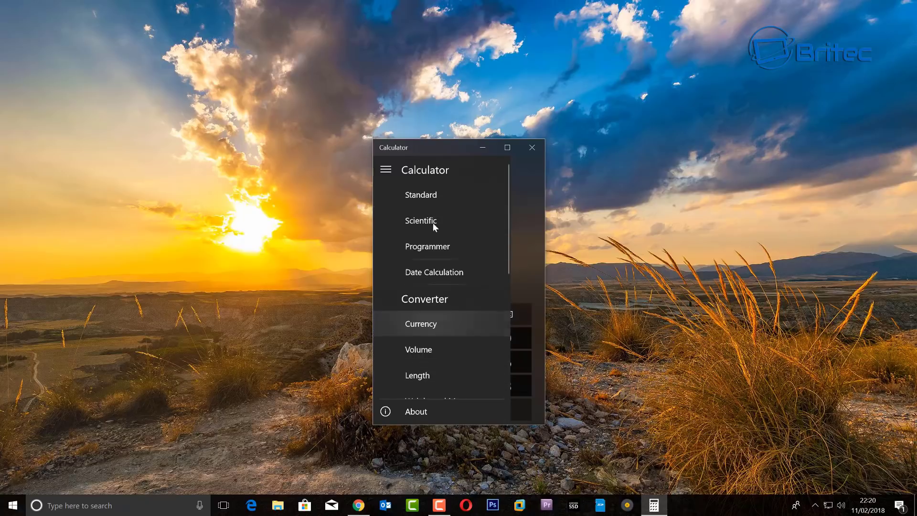
{"action": "scroll", "coordinate": [428, 308], "scroll_direction": "down", "scroll_amount": 3}
{"action": "scroll", "coordinate": [426, 310], "scroll_direction": "down", "scroll_amount": 1}
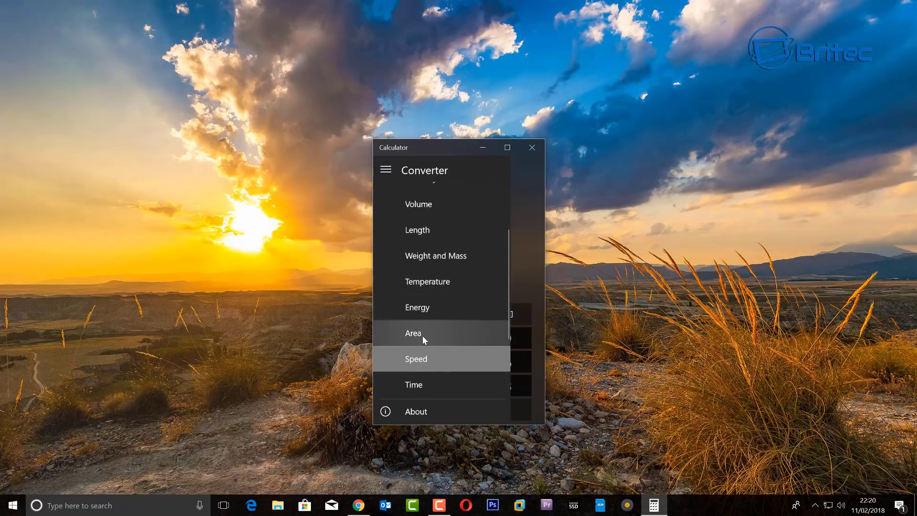
{"action": "scroll", "coordinate": [427, 287], "scroll_direction": "down", "scroll_amount": 3}
{"action": "scroll", "coordinate": [424, 312], "scroll_direction": "down", "scroll_amount": 1}
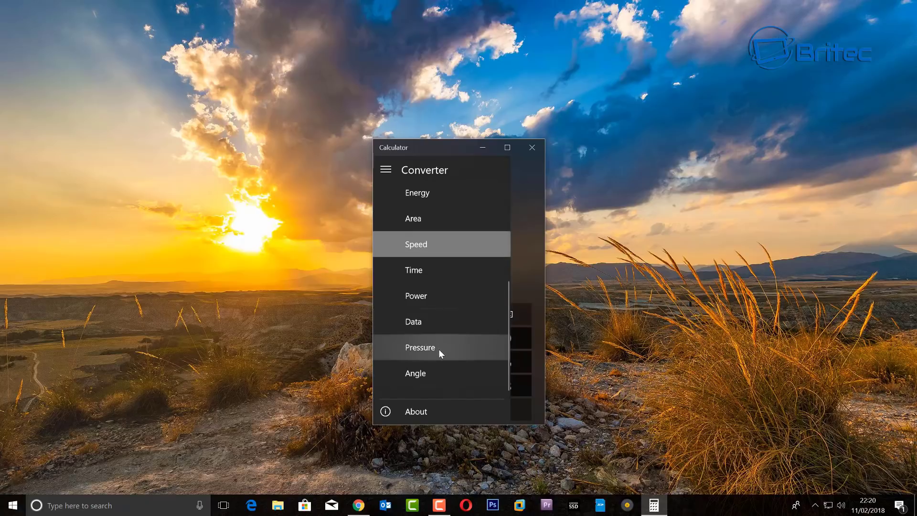
{"action": "scroll", "coordinate": [439, 349], "scroll_direction": "up", "scroll_amount": 5}
{"action": "scroll", "coordinate": [436, 346], "scroll_direction": "down", "scroll_amount": 2}
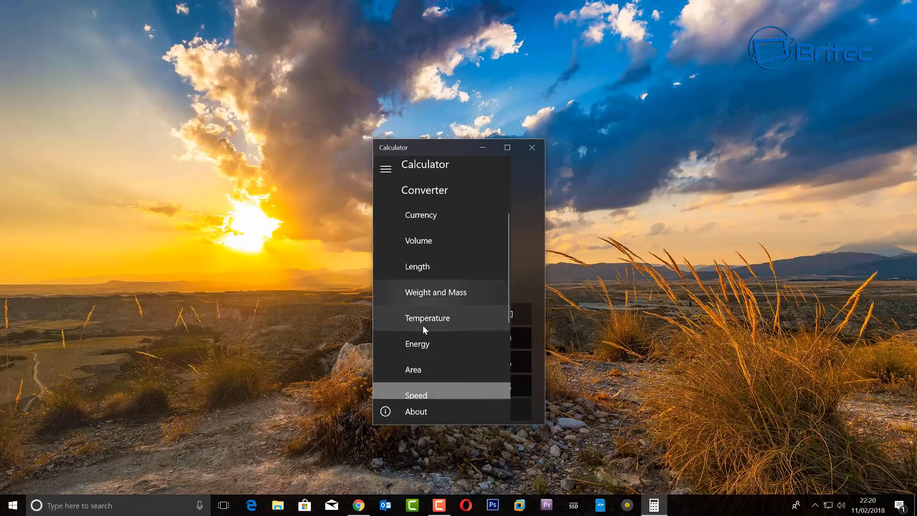
Switch to the Length converter, view its input units, then close Calculator
{"action": "left_click", "coordinate": [412, 267]}
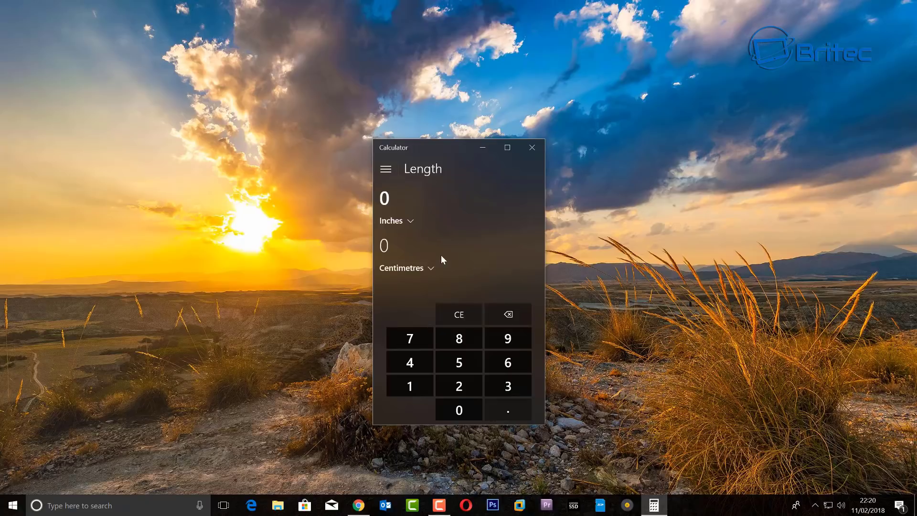
{"action": "left_click", "coordinate": [409, 221]}
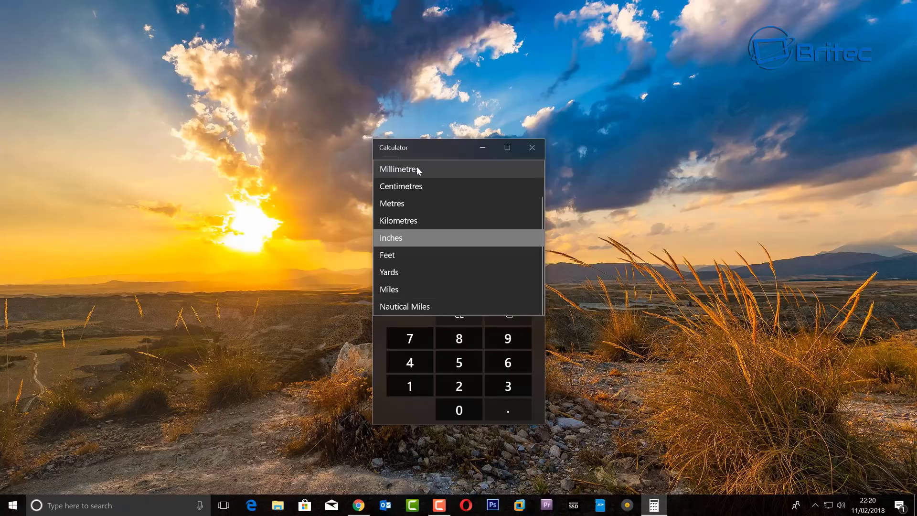
{"action": "left_click_drag", "start_coordinate": [469, 147], "coordinate": [467, 147]}
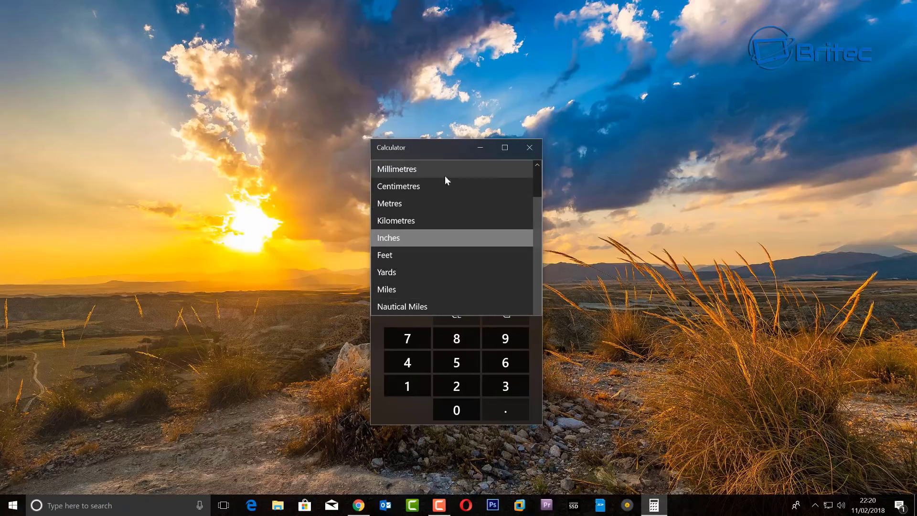
{"action": "left_click", "coordinate": [525, 149]}
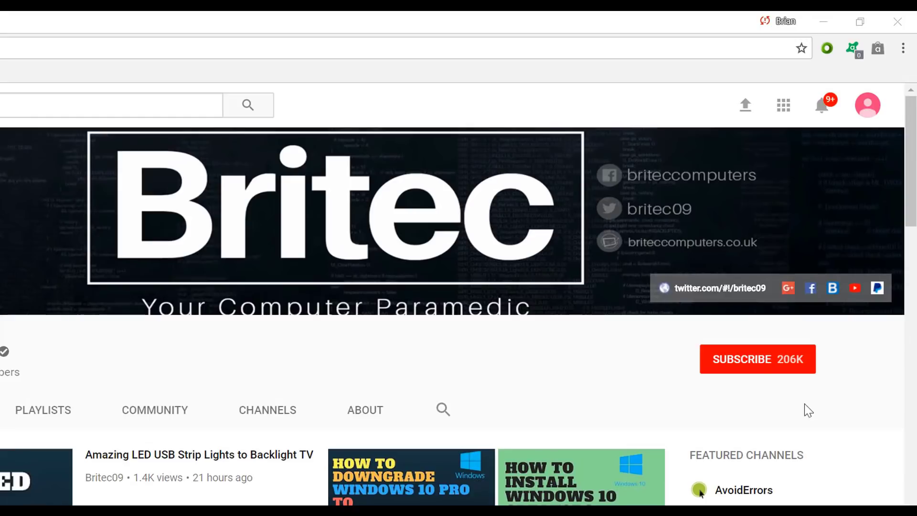
Subscribe to the Britec YouTube channel
{"action": "left_click", "coordinate": [769, 370]}
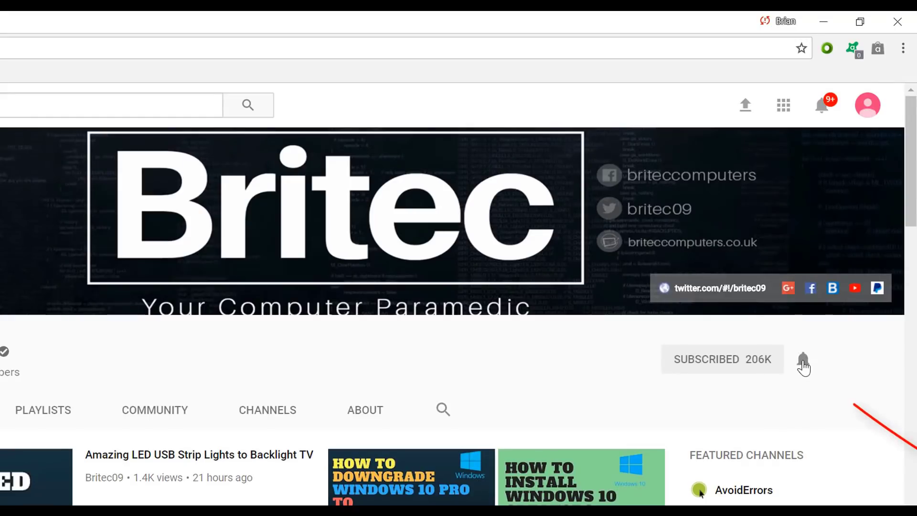